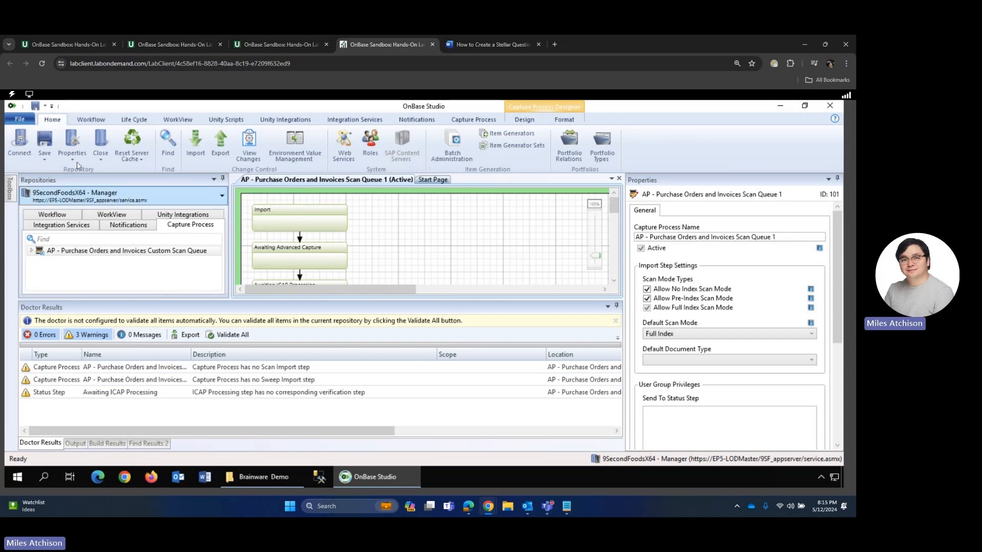
Add a Brainware Integration step to the capture process diagram, beside the Awaiting Advanced Capture step
left_click(10, 193)
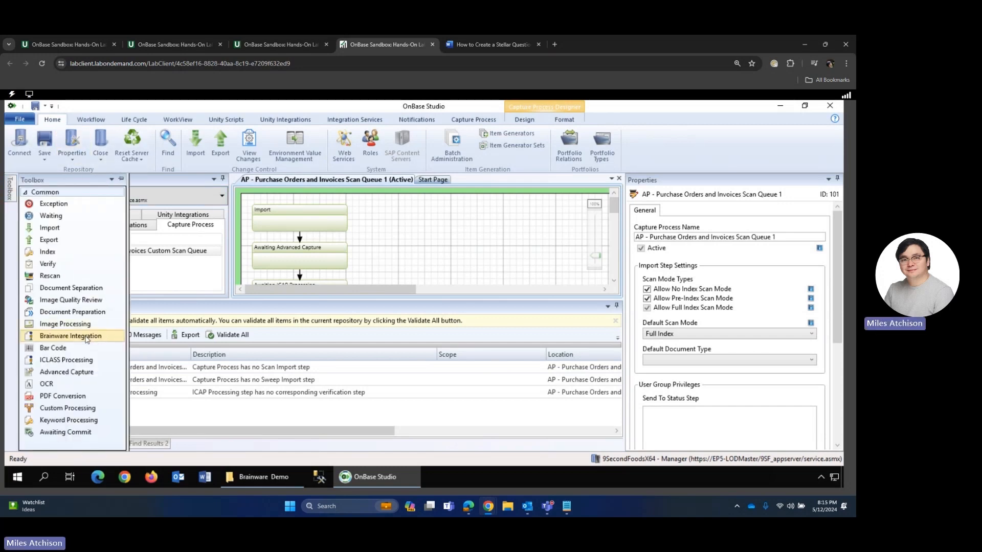
left_click_drag(88, 338, 462, 270)
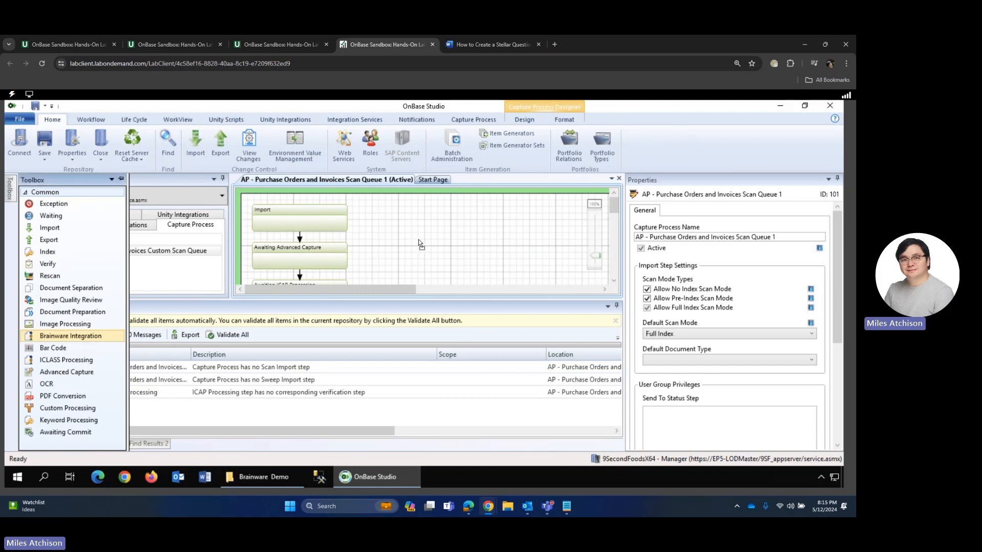
left_click_drag(419, 239, 418, 240)
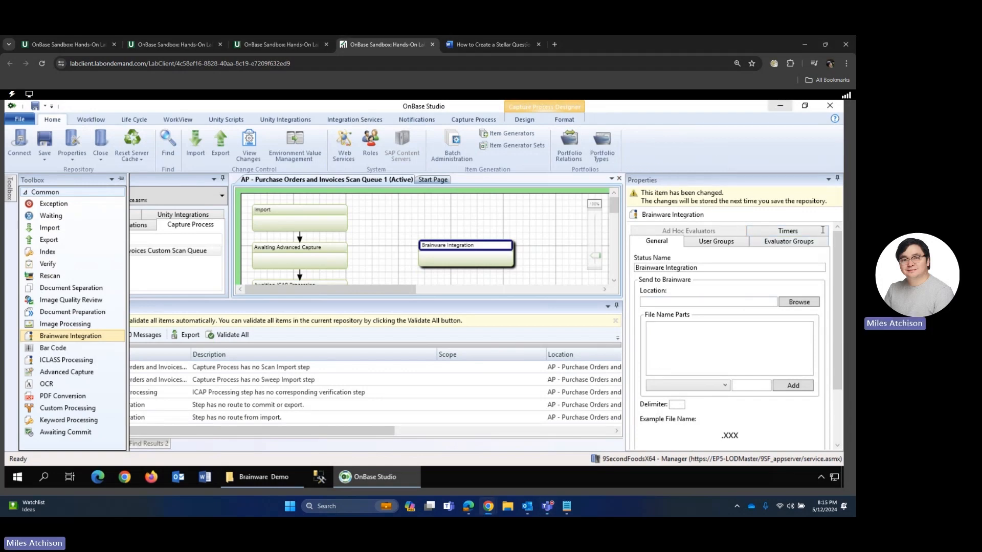
Set the Send to Brainware location of the new step to the folder C:\9SF\Demo Data\Brainware Demo
left_click(678, 301)
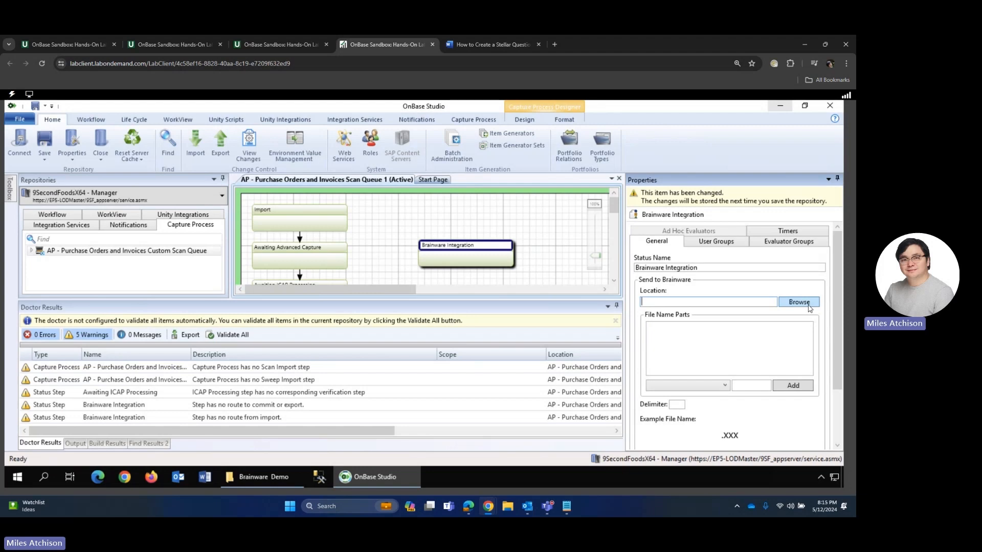
left_click(810, 305)
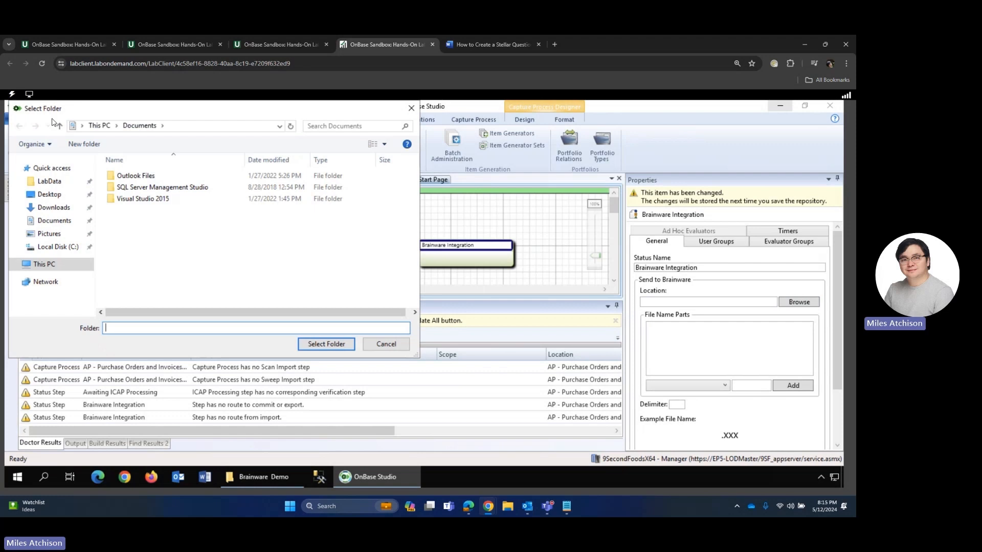
left_click(57, 246)
left_click(123, 188)
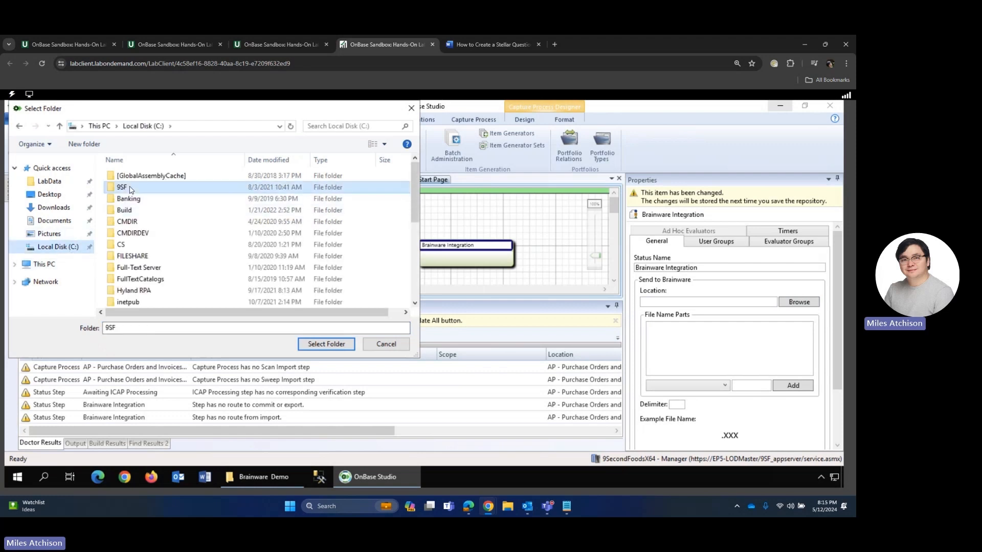
double_click(123, 188)
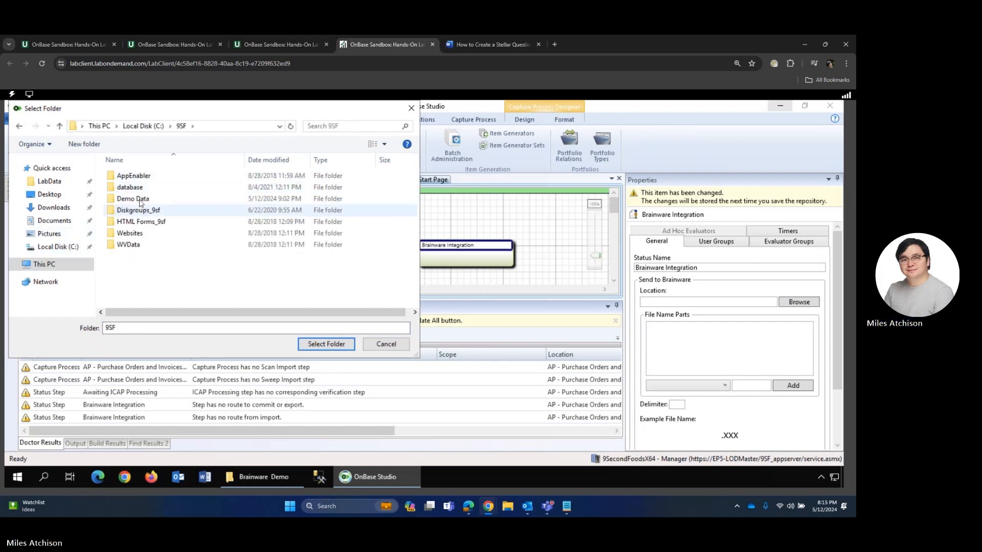
double_click(138, 203)
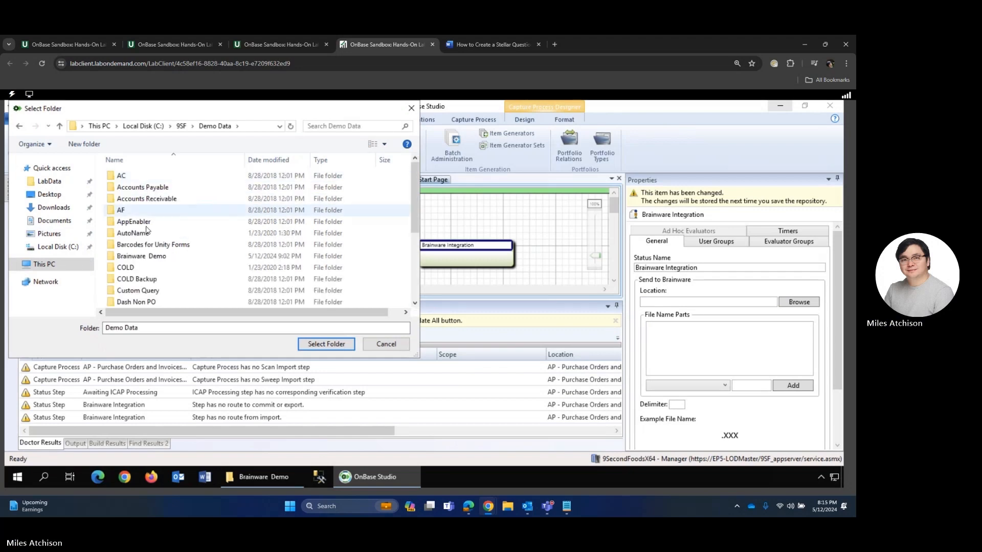
left_click(151, 256)
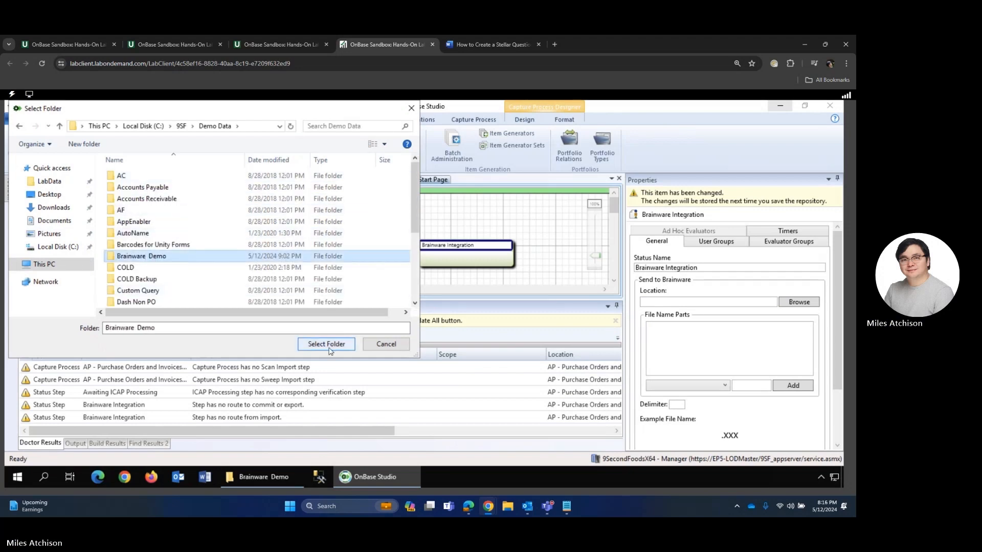
left_click(327, 344)
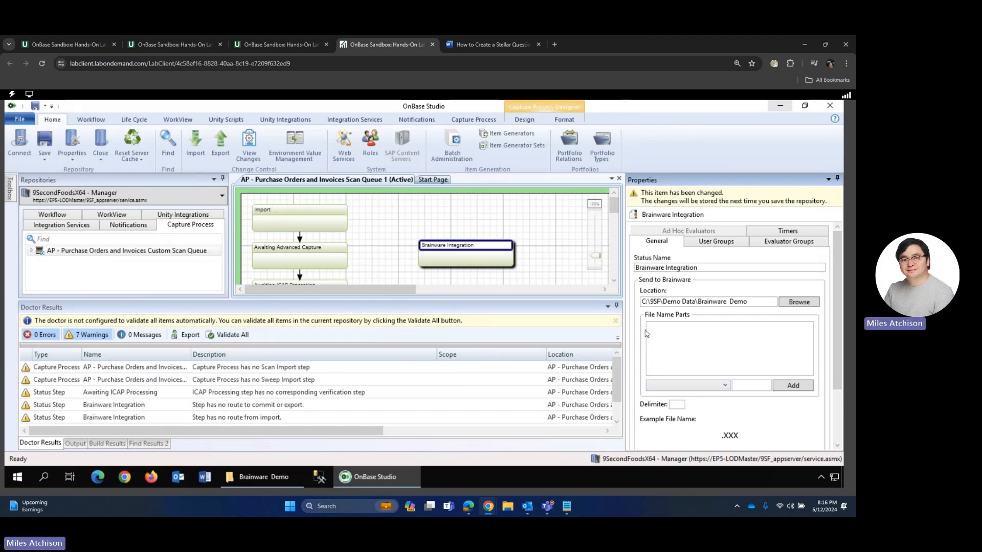
Add Document ID and Page ID as file name parts for the files sent to Brainware
left_click(724, 386)
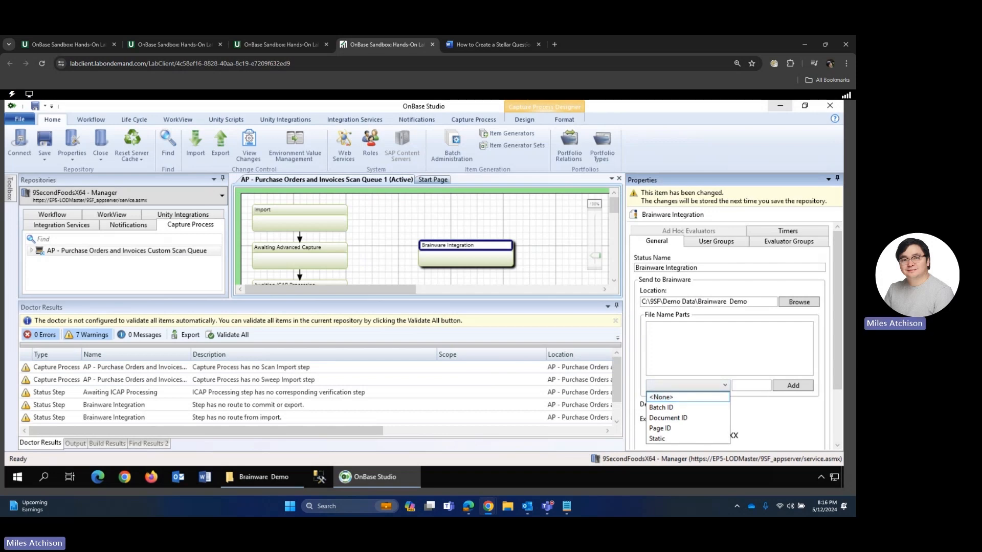
left_click(682, 418)
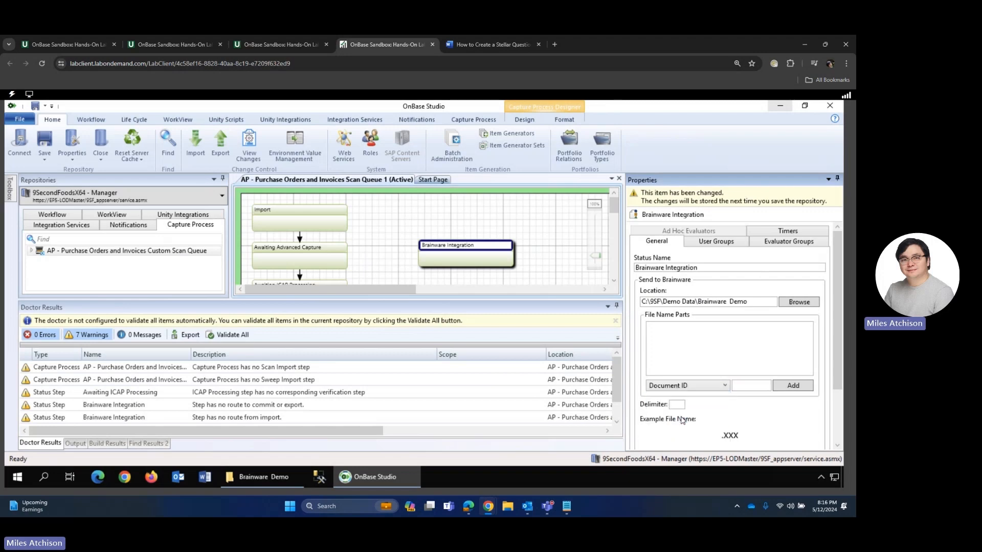
left_click(792, 387)
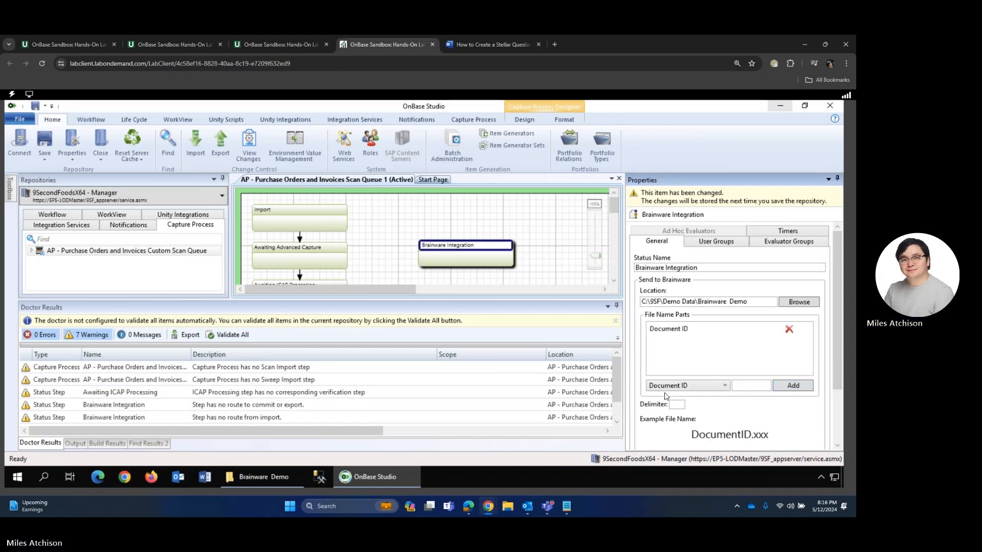
left_click(691, 387)
left_click(659, 428)
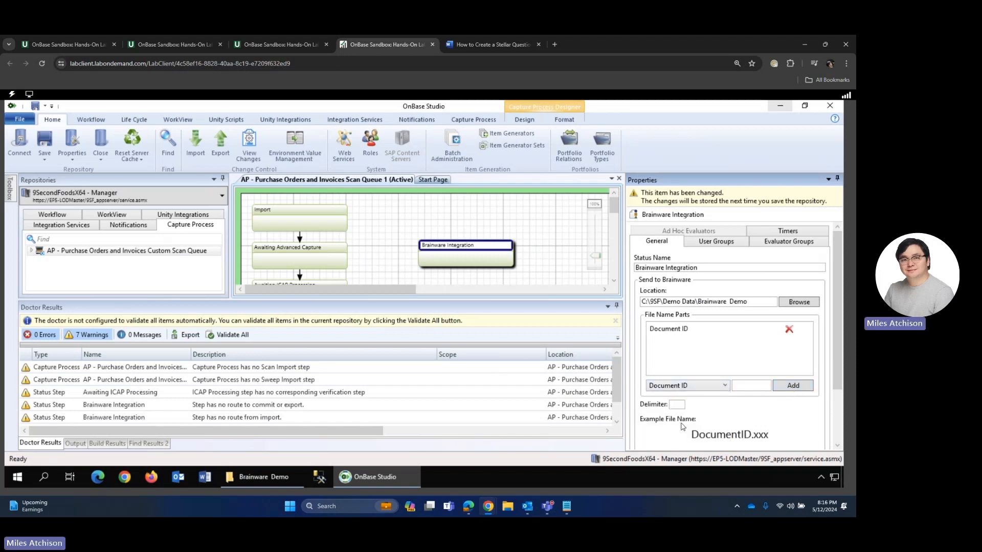
left_click(792, 385)
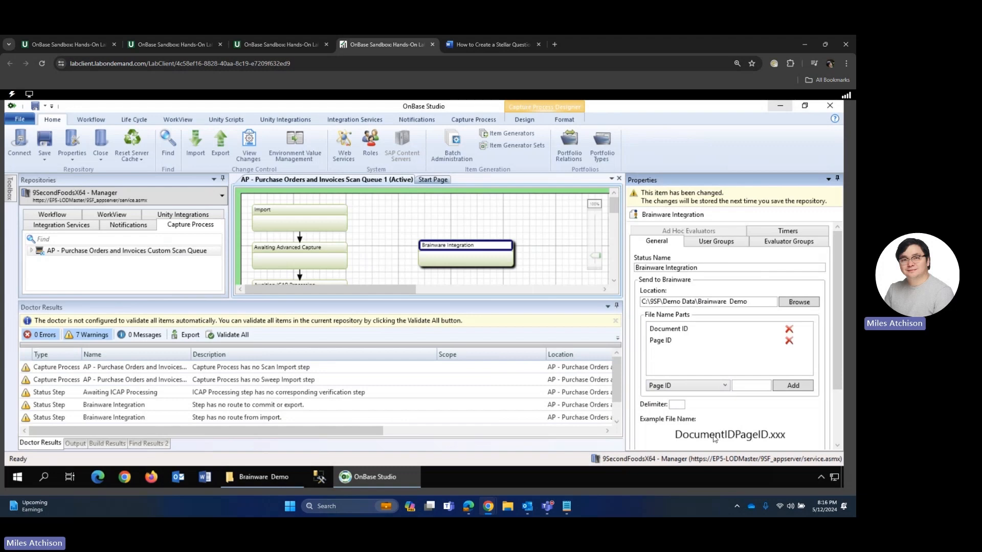
Add a static file name part containing the person's first name and set the delimiter to an underscore
left_click(725, 386)
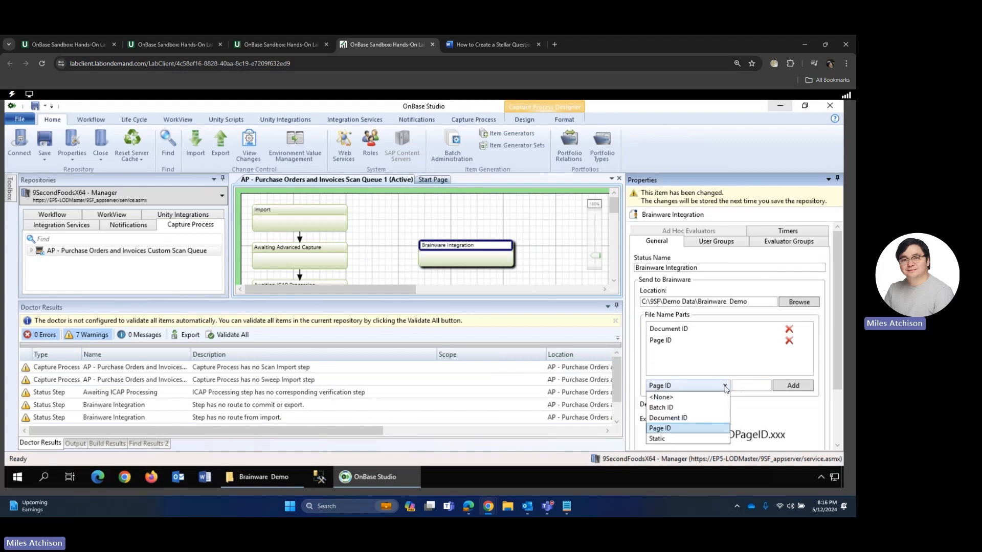
left_click(668, 438)
left_click(760, 386)
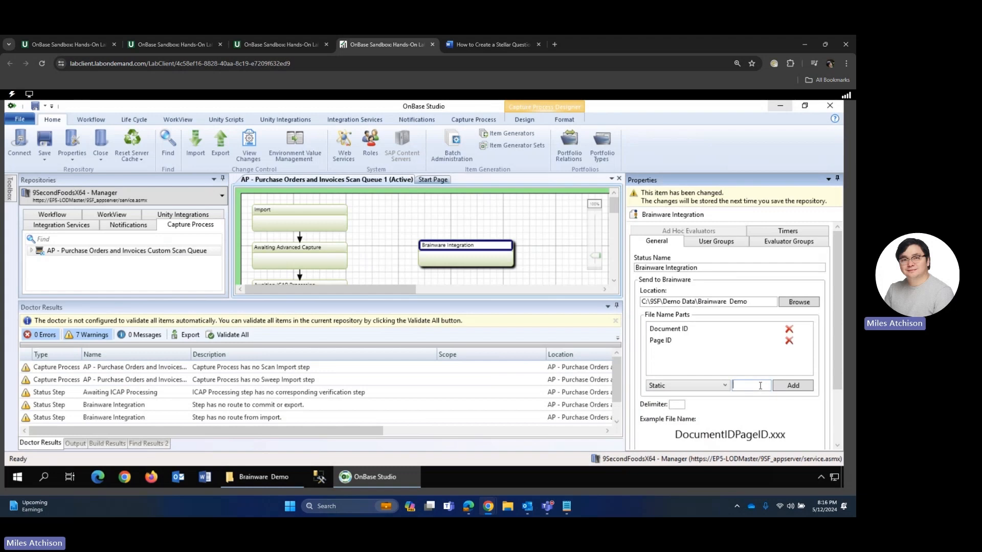
type("Miles")
left_click(793, 385)
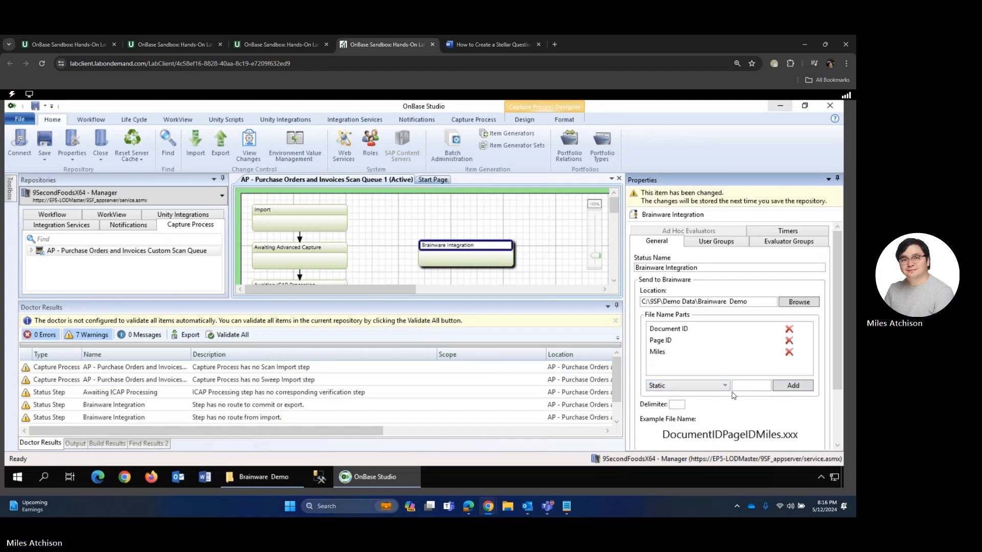
left_click(682, 404)
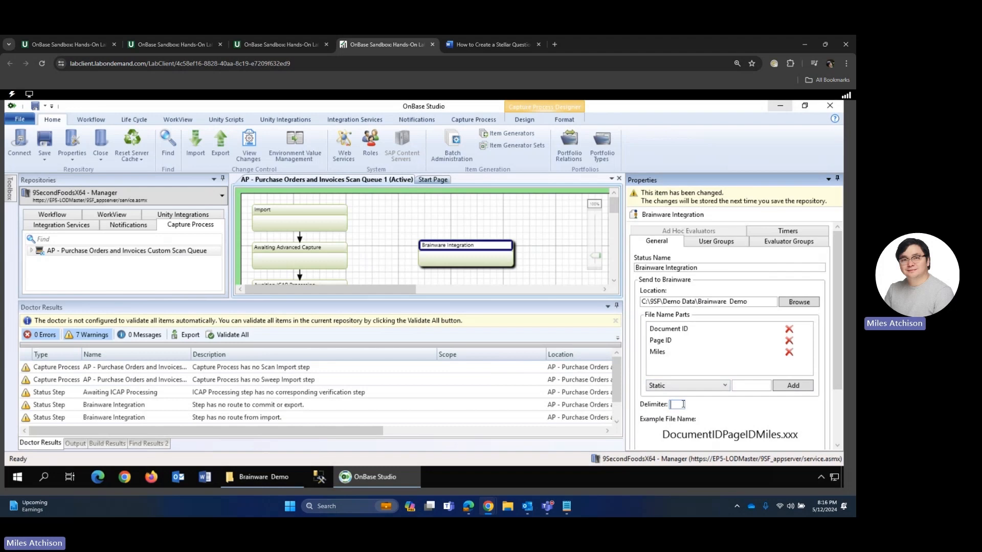
type("_")
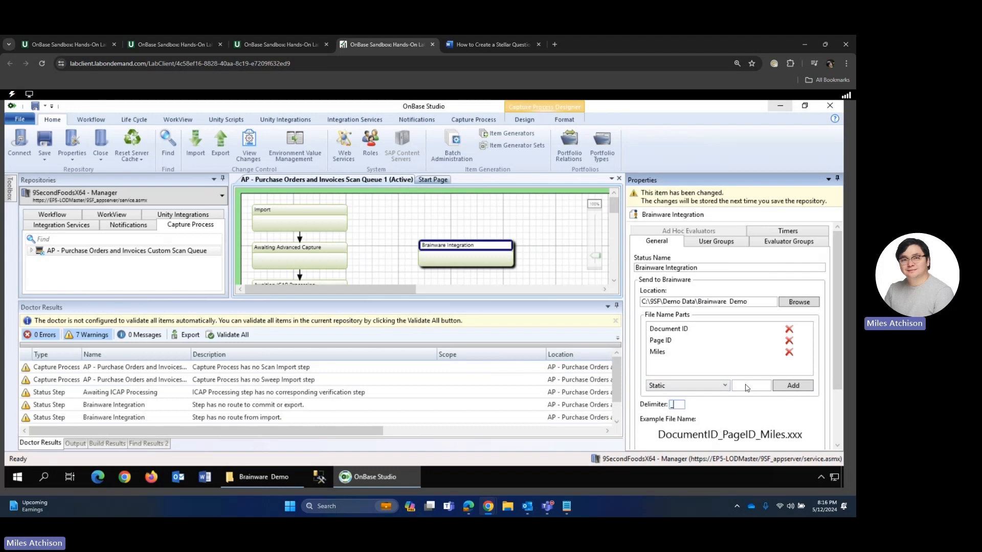
Create a new Update from Brainware mapping and name it Test
scroll(746, 383, "down", 3)
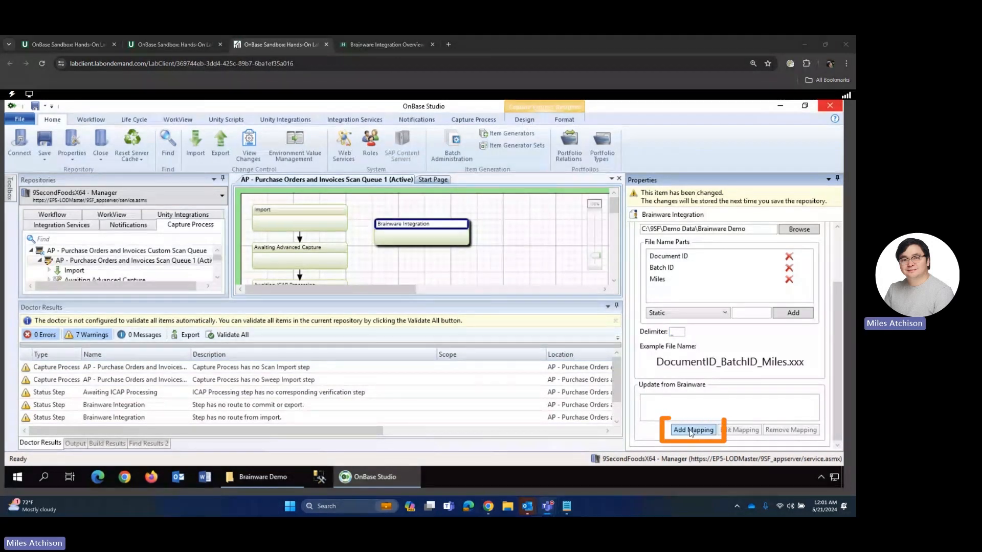
left_click(691, 429)
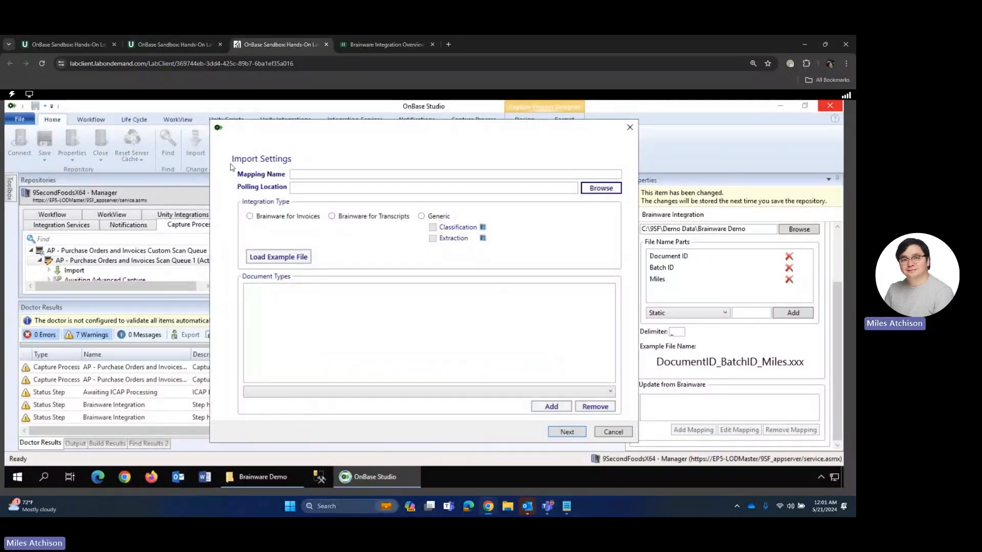
left_click(310, 174)
type("Test")
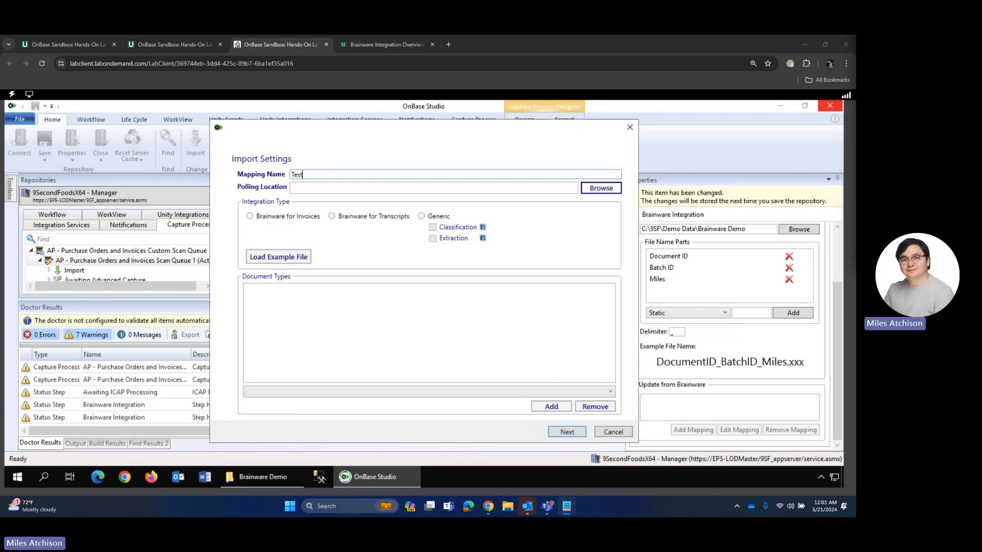
Set the mapping's polling location to the folder C:\9SF\Demo Data\Brainware Demo
left_click(601, 188)
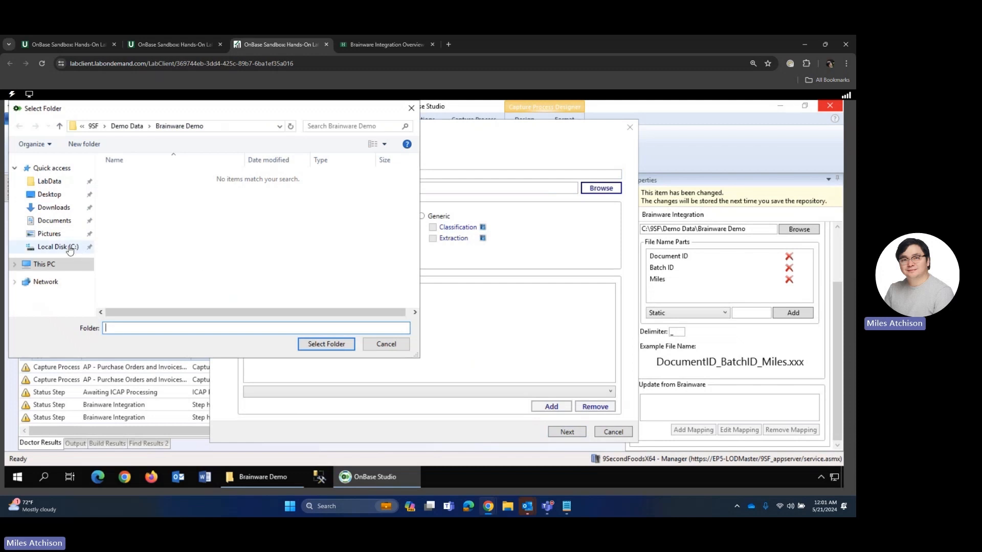
left_click(70, 249)
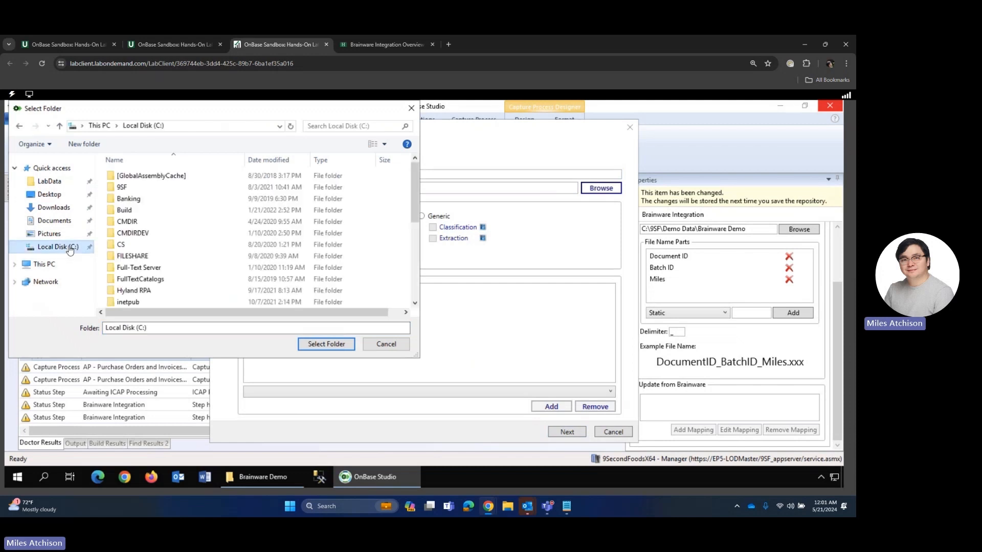
left_click(121, 188)
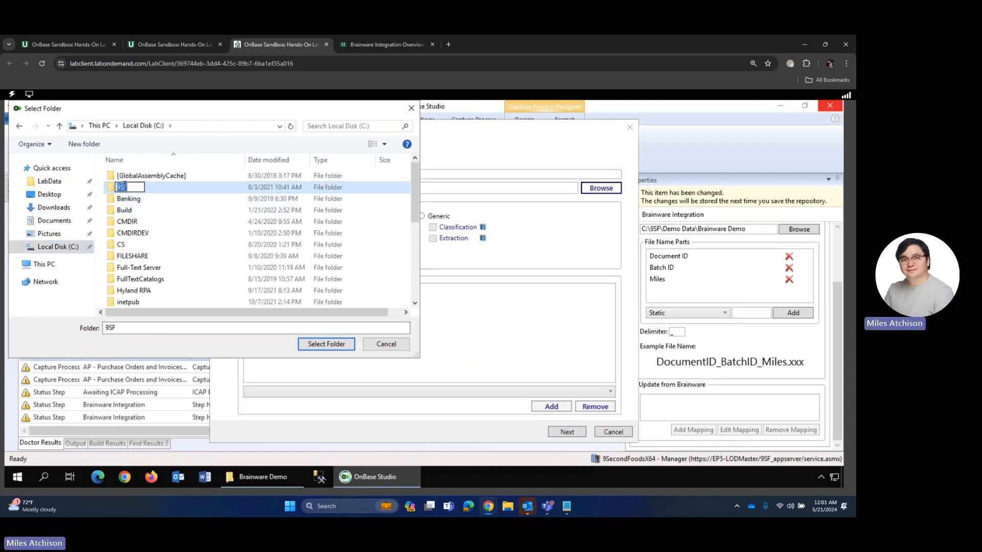
double_click(172, 189)
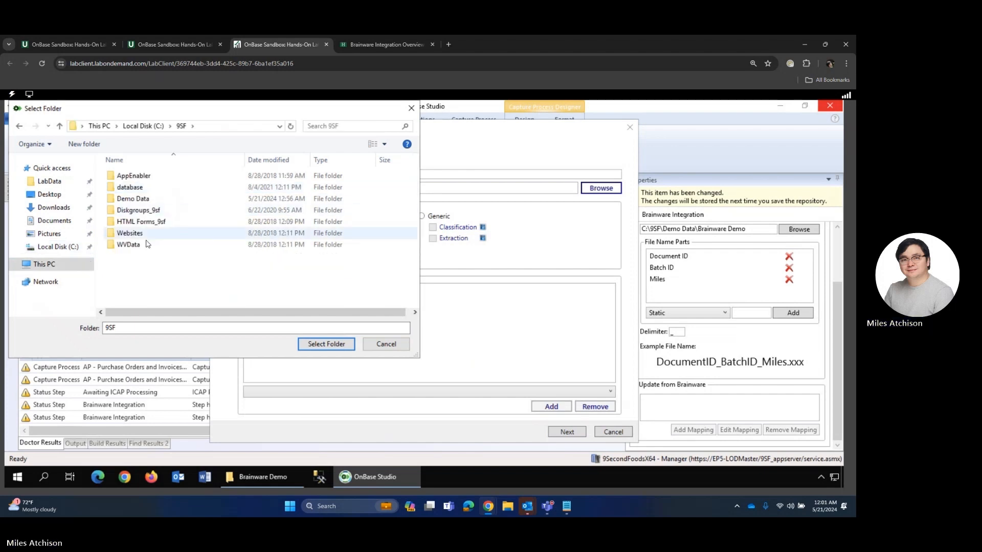
double_click(133, 199)
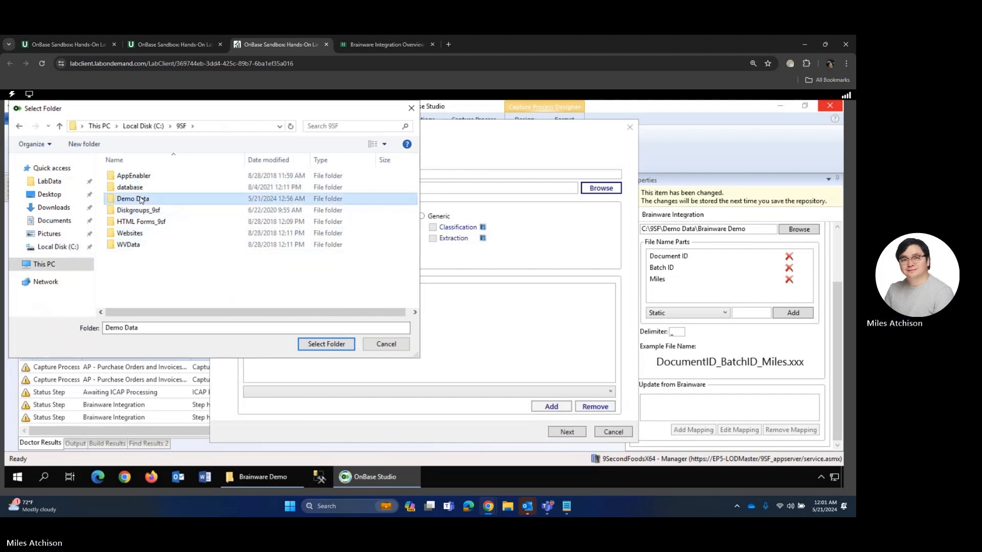
double_click(136, 258)
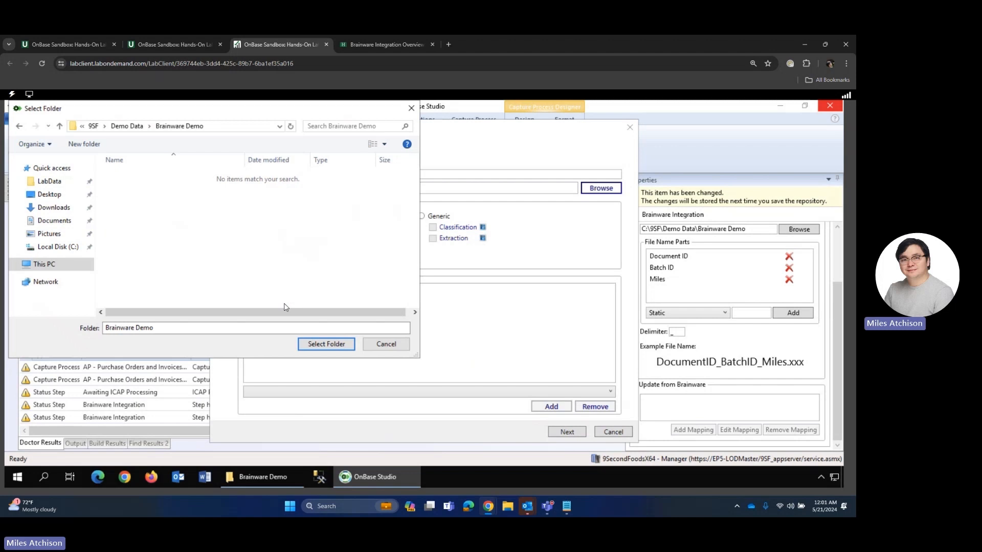
left_click(326, 343)
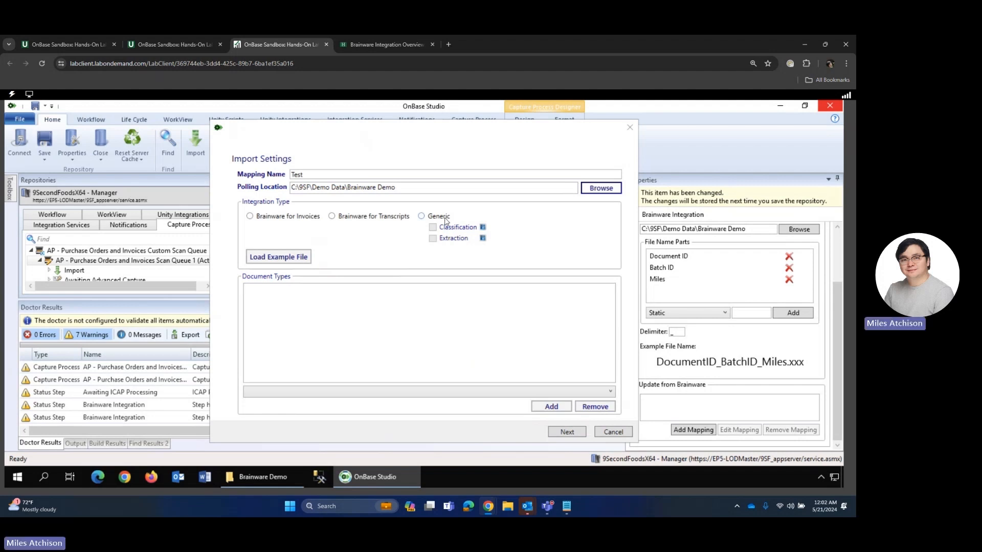
Choose the Generic integration type, load blank.xml as the example file, and continue to the Generic Classification page
left_click(421, 216)
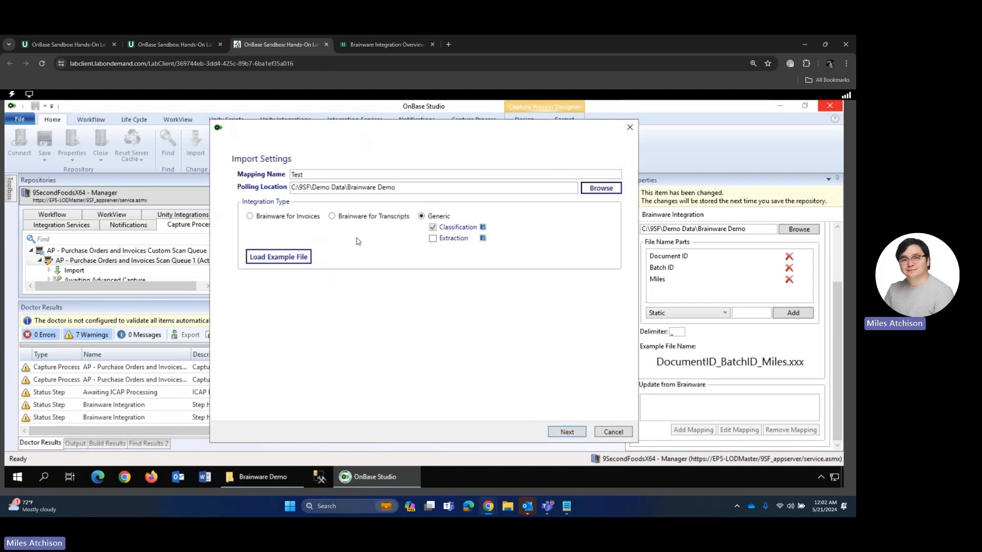
left_click(280, 259)
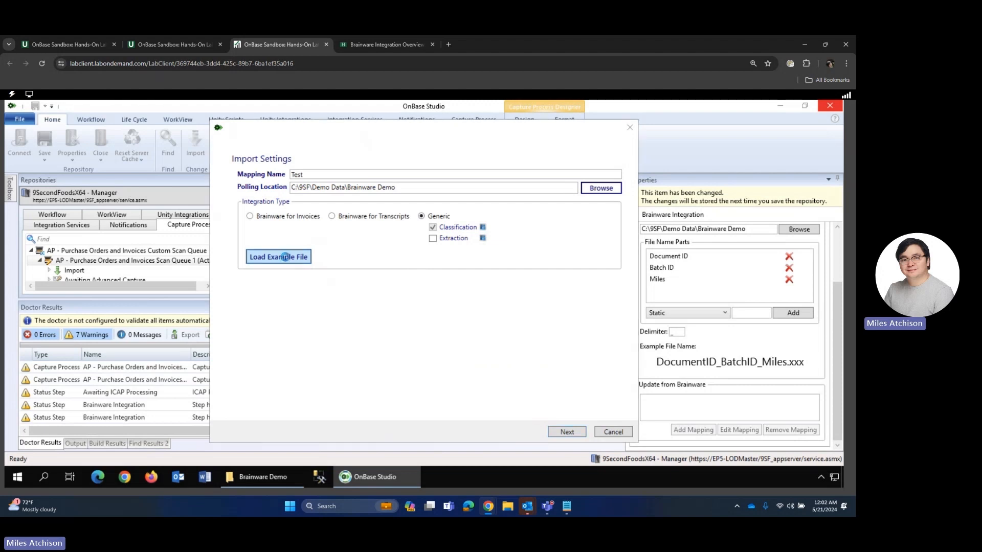
left_click(131, 177)
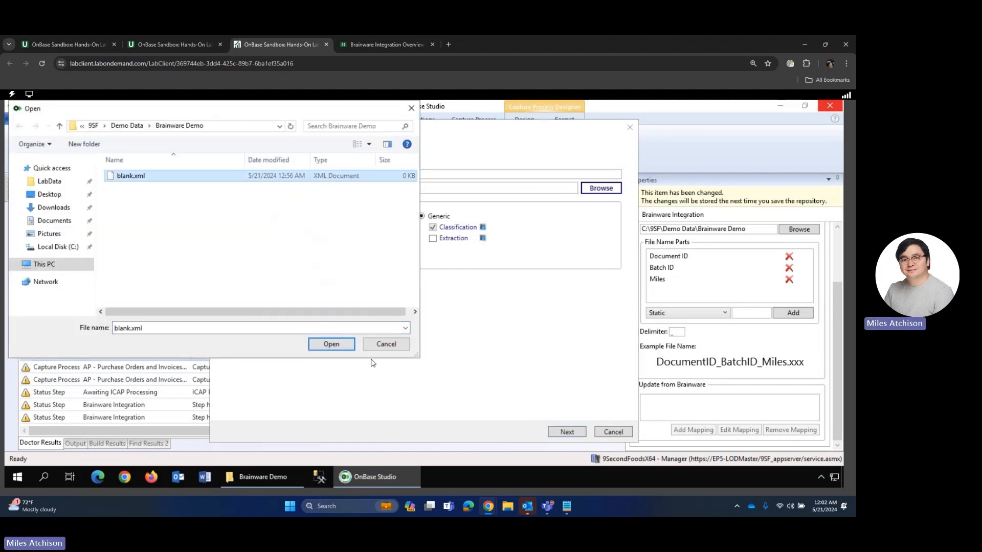
left_click(331, 344)
left_click(443, 322)
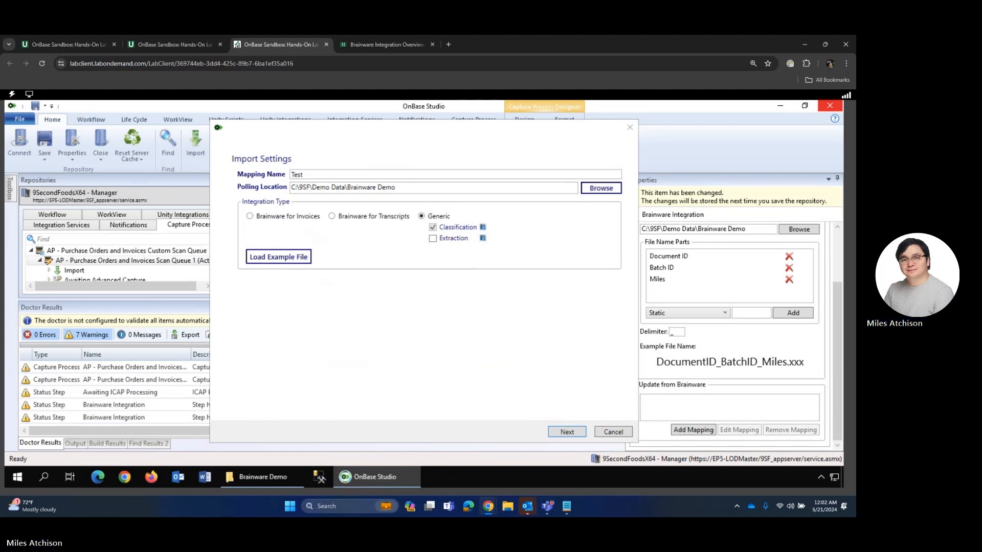
left_click(567, 432)
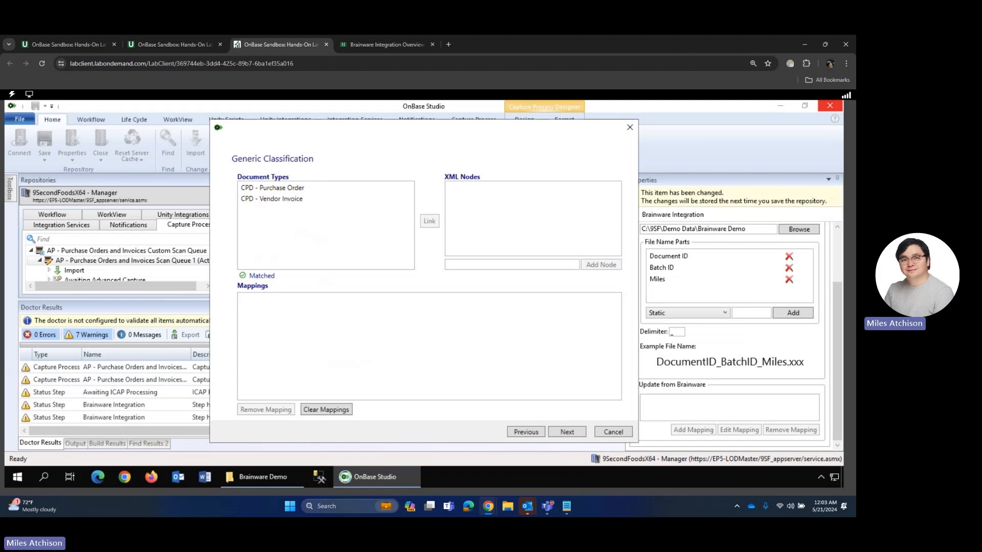
Leave the Generic Classification mappings empty, keep Delete Results for the XML results, and continue past the Options page
left_click(243, 203)
left_click(567, 432)
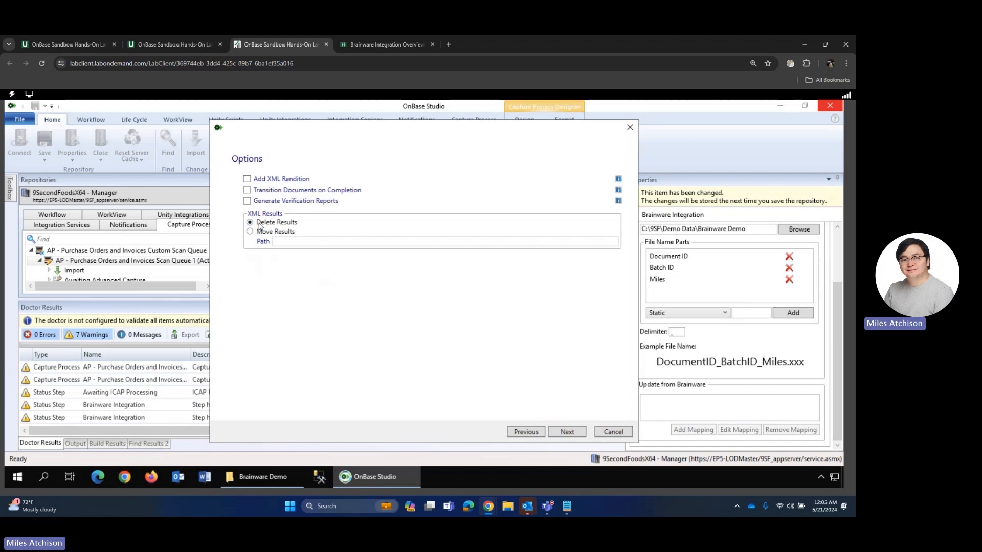
left_click(566, 434)
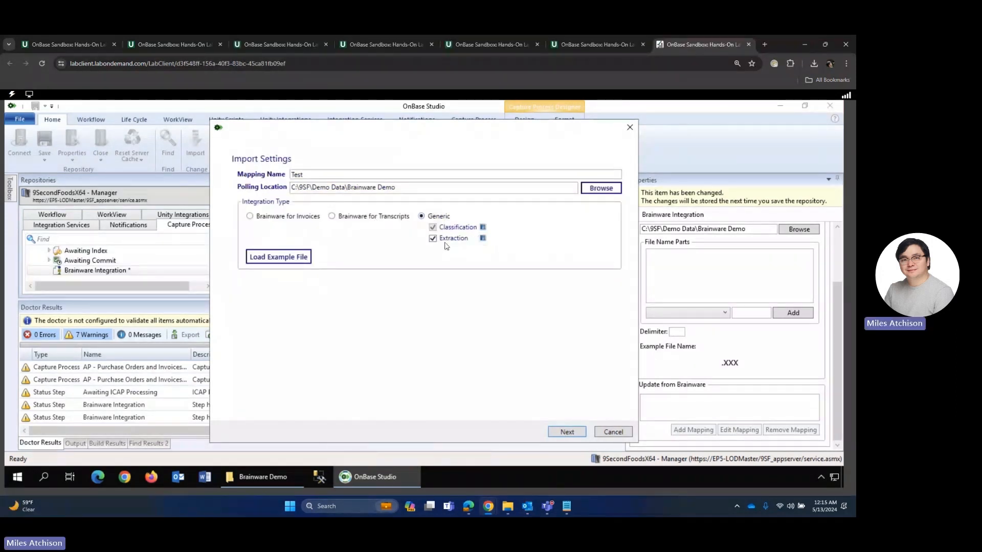
Proceed from Import Settings, with Classification and Extraction enabled, through Generic Classification and the Extraction Mappings page to the Options page
left_click(566, 432)
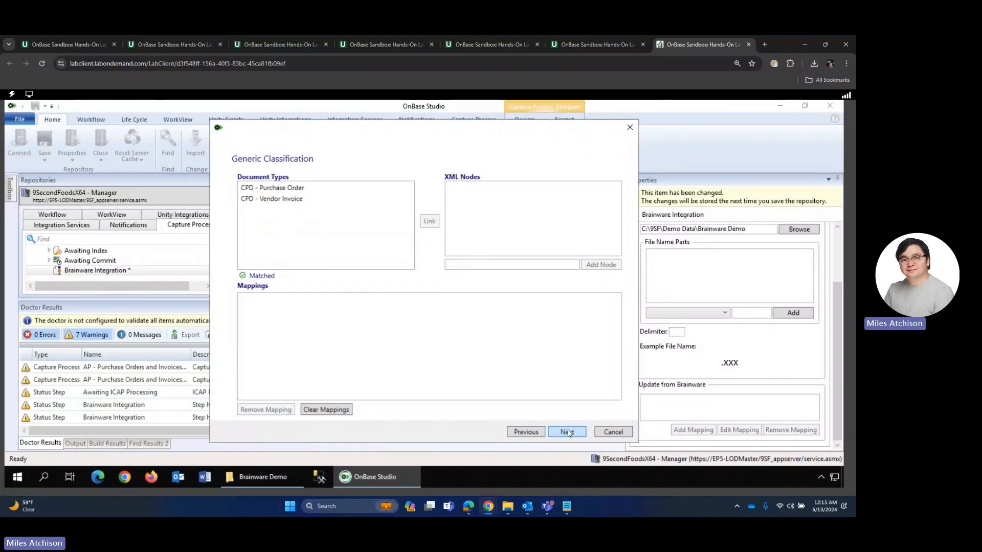
left_click(568, 434)
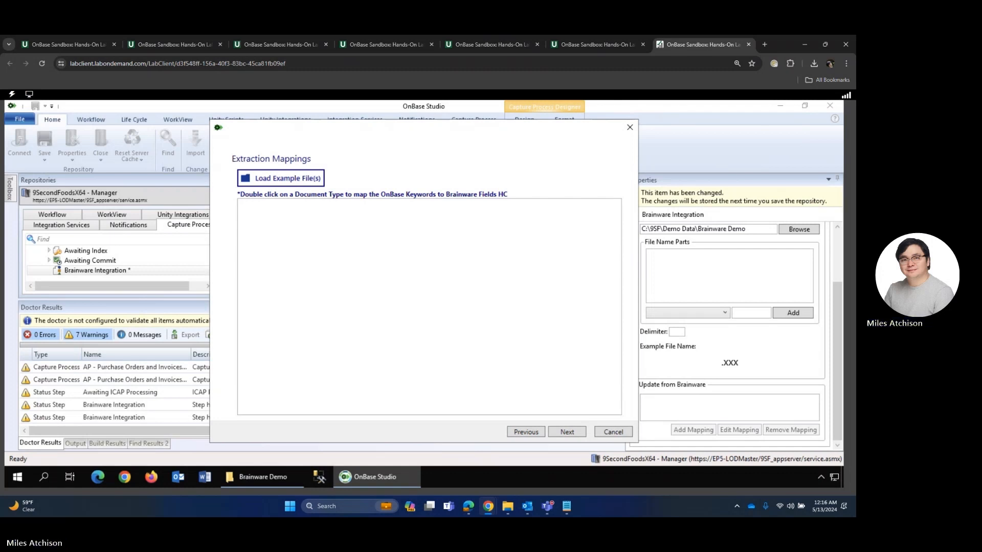
left_click(568, 432)
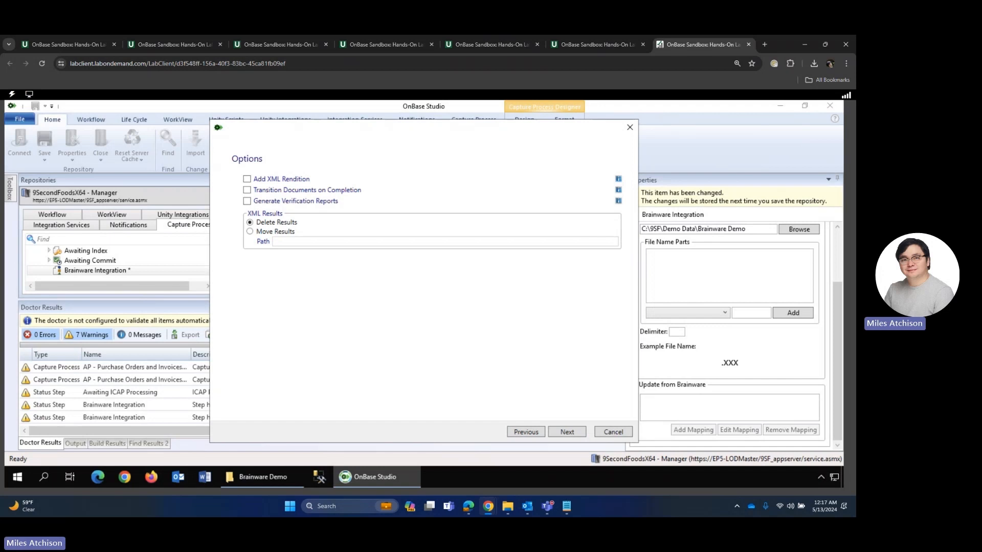
left_click(527, 436)
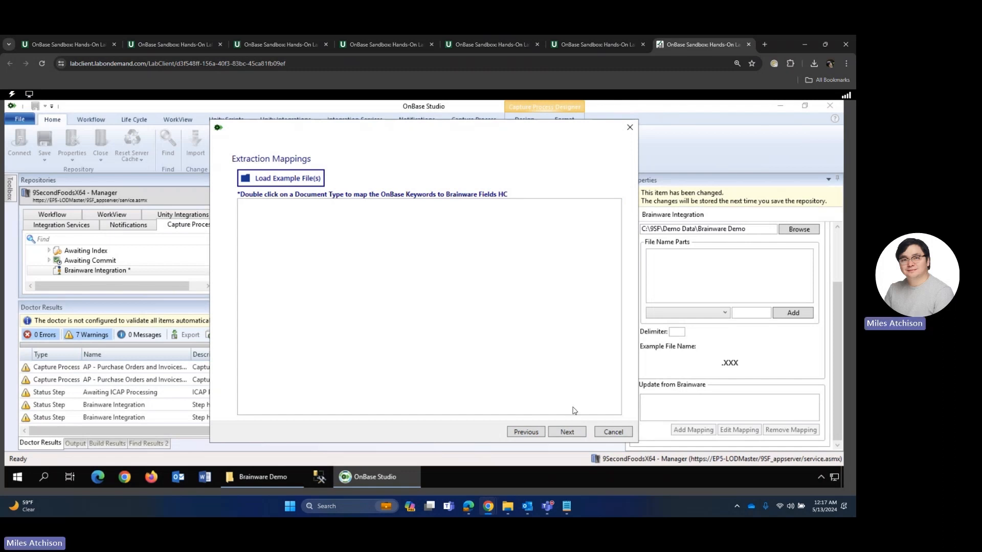
left_click(570, 432)
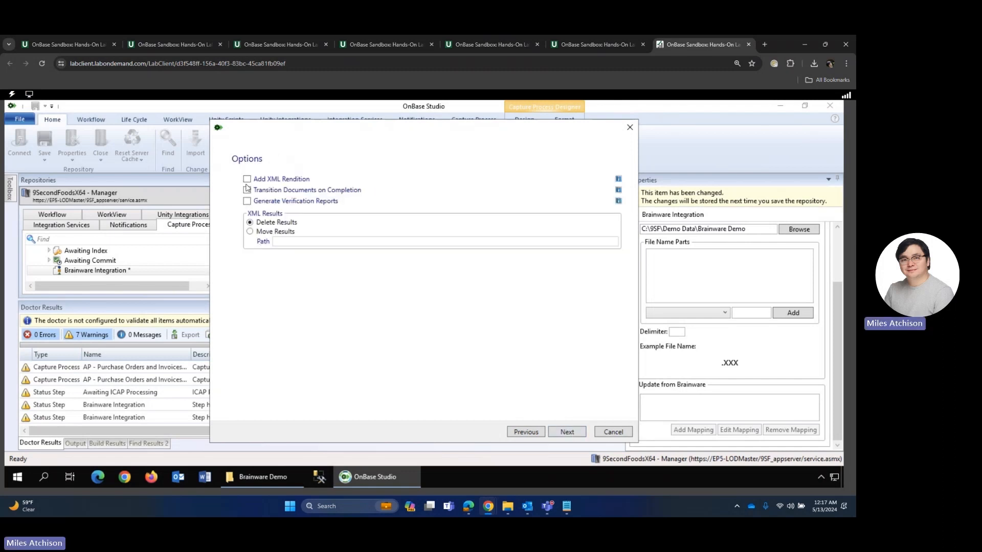